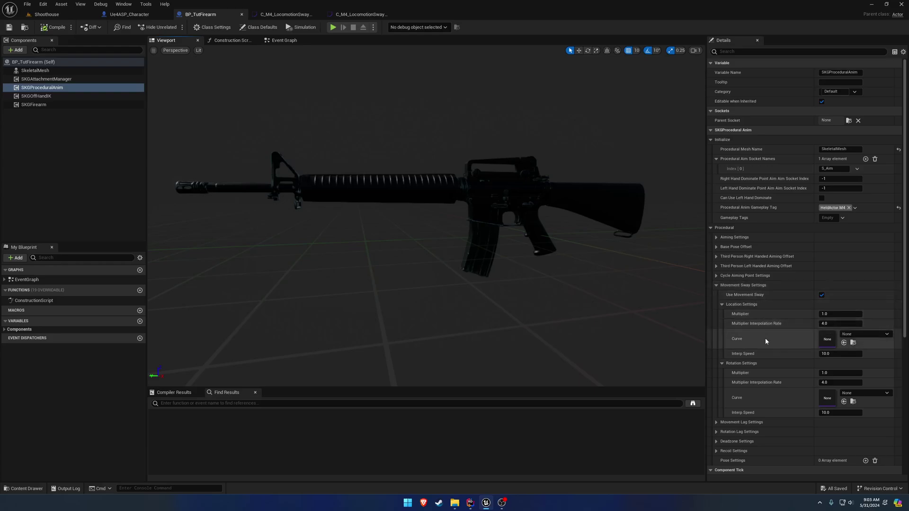
# Examine the M4 locomotion sway location and rotation curves, and the curve choices for BP_TutFirearm's movement sway Location Settings.
pyautogui.click(286, 14)
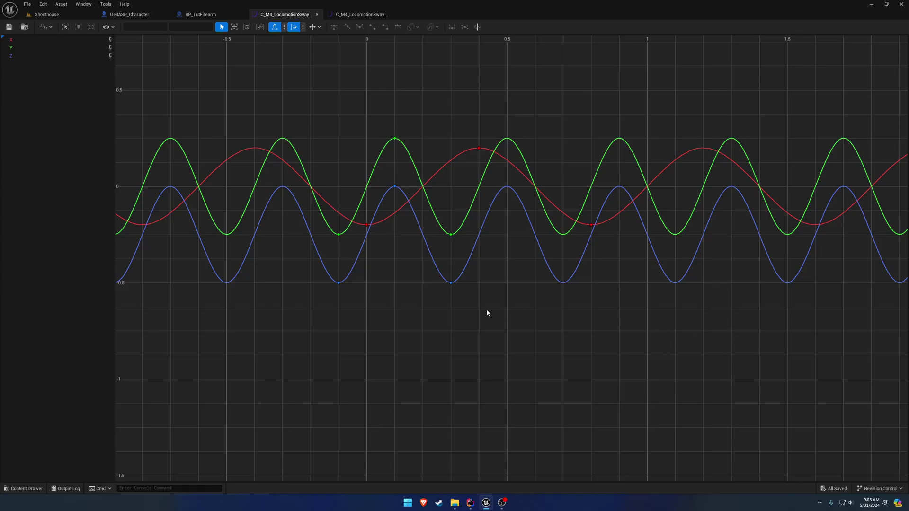
pyautogui.click(361, 14)
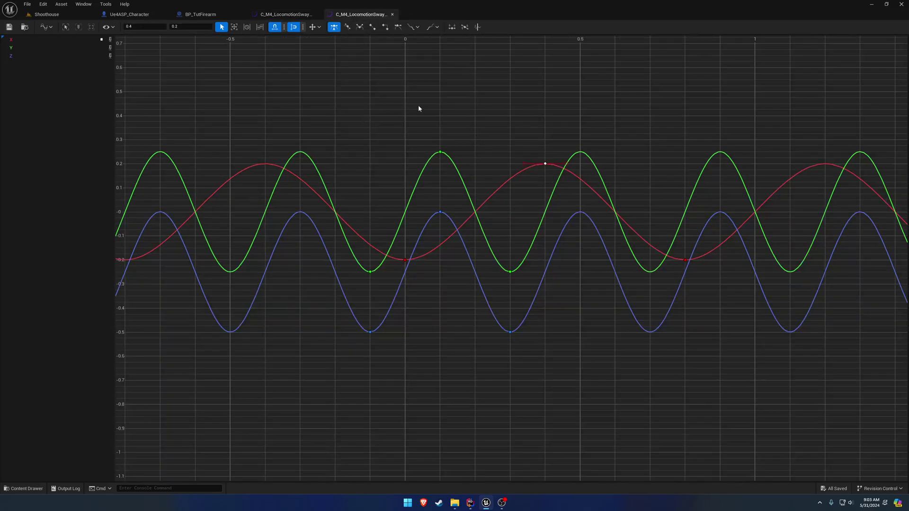
pyautogui.moveTo(336, 205); pyautogui.dragTo(336, 206)
pyautogui.moveTo(425, 133); pyautogui.dragTo(494, 332)
pyautogui.moveTo(508, 264); pyautogui.dragTo(507, 262)
pyautogui.click(286, 14)
pyautogui.click(353, 15)
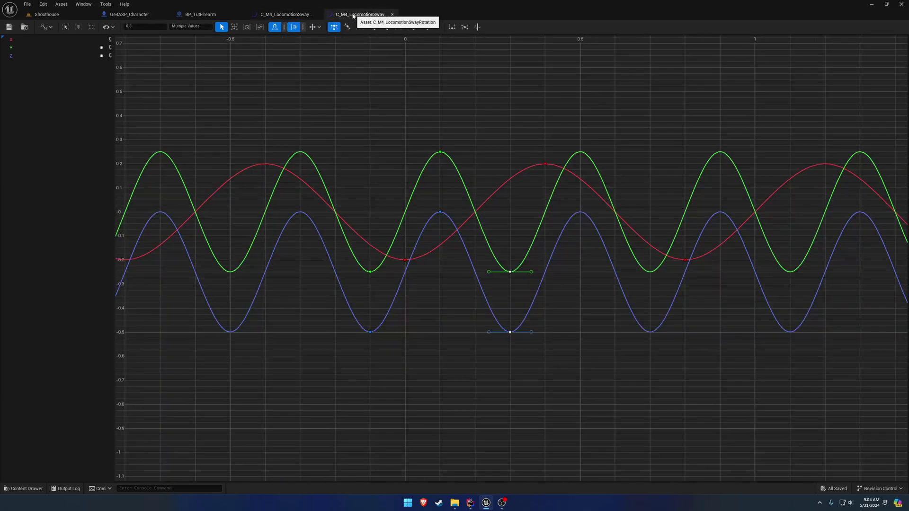
pyautogui.click(286, 15)
pyautogui.click(353, 14)
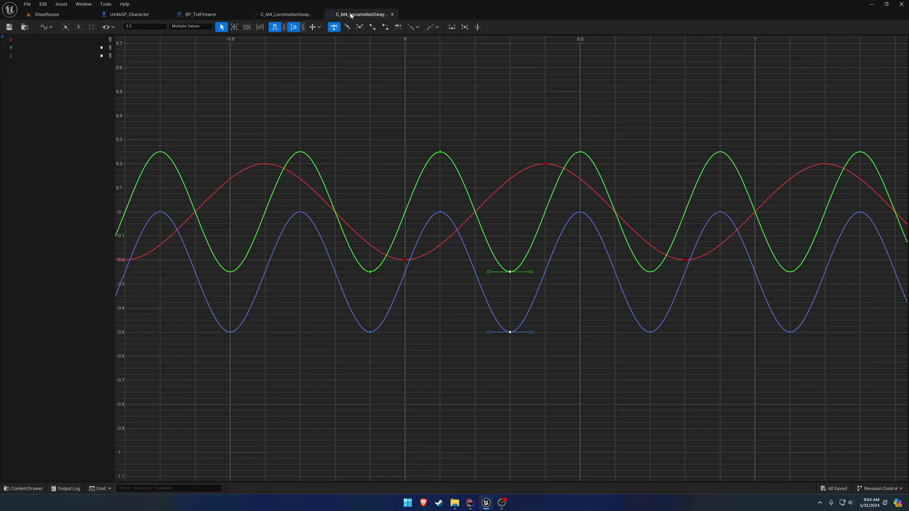
pyautogui.click(192, 15)
pyautogui.click(861, 335)
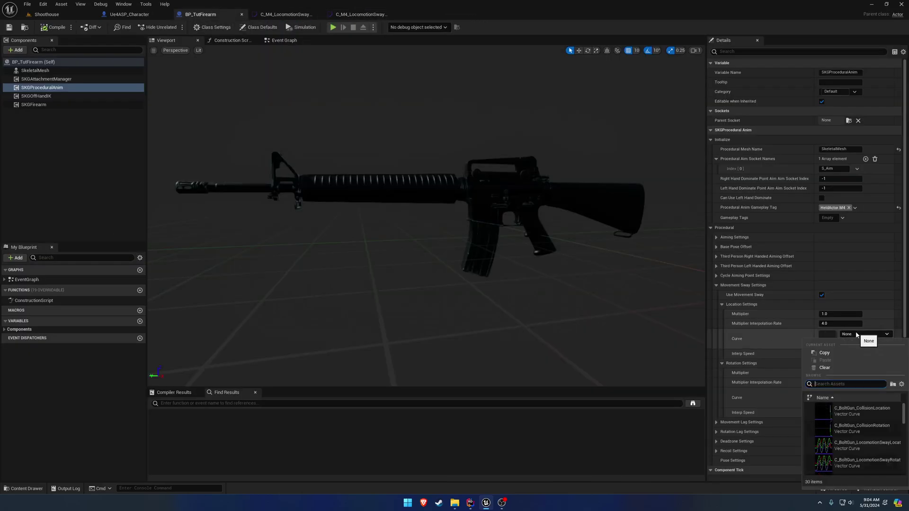
# Locate the M4 locomotion sway curves in the M4 Curves Sway folder and copy both the location and rotation assets.
pyautogui.click(286, 14)
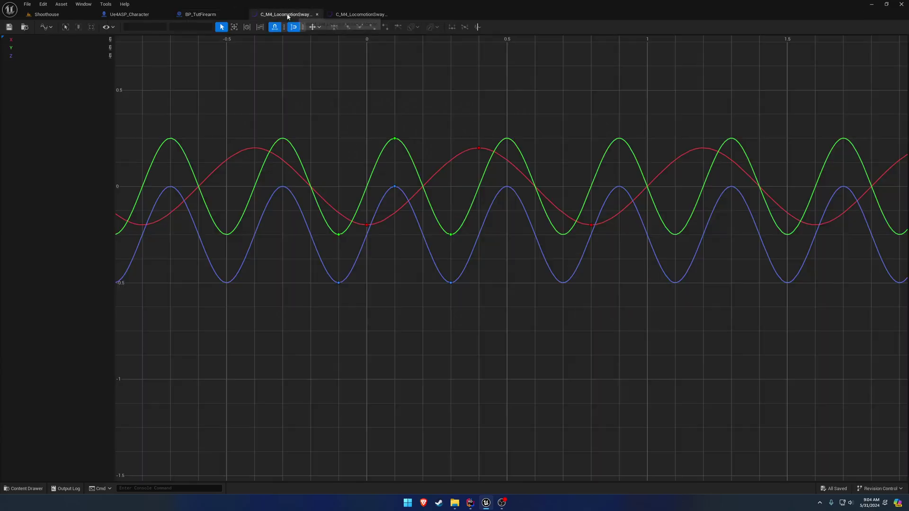
pyautogui.click(24, 27)
pyautogui.keyDown('ctrl'); pyautogui.click(216, 366); pyautogui.keyUp('ctrl')
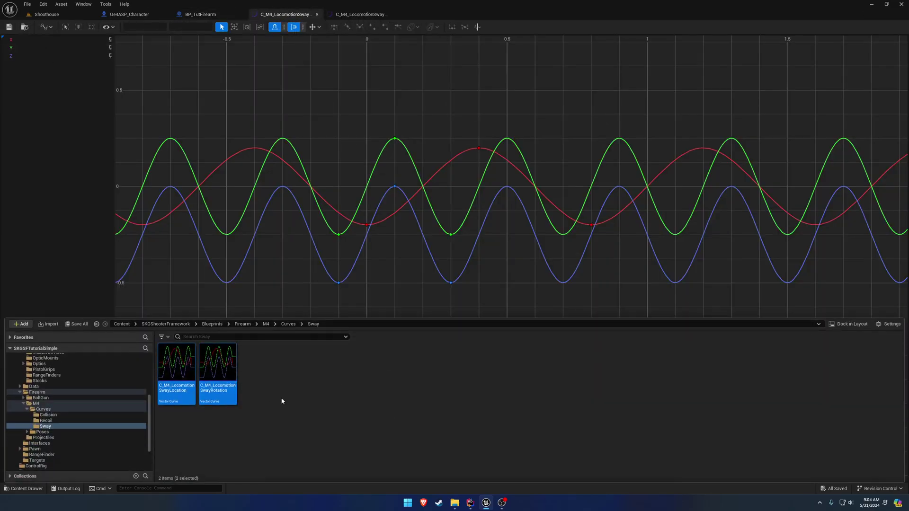
# Create a folder named Curves inside the Tutorial Animation folder.
pyautogui.hotkey('alt', 'Left')
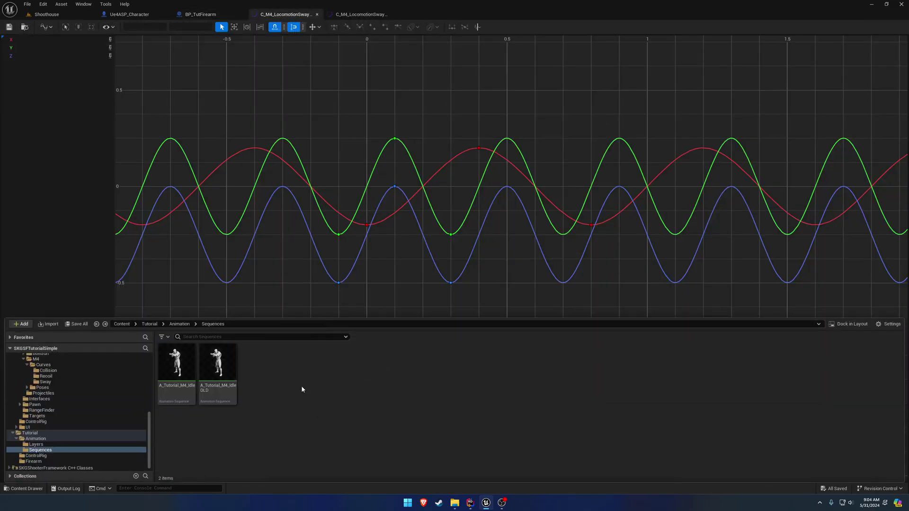
pyautogui.click(179, 325)
pyautogui.rightClick(396, 390)
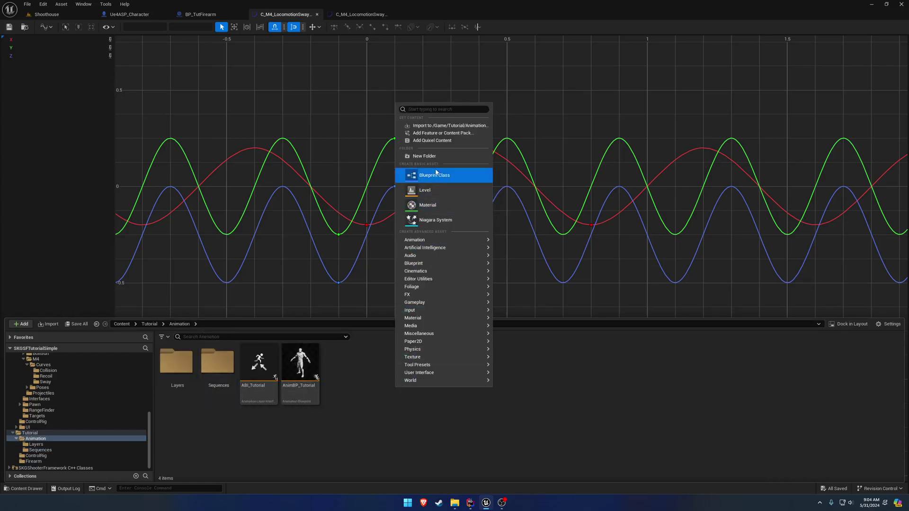
pyautogui.click(439, 155)
pyautogui.write('Curves')
pyautogui.press('Return')
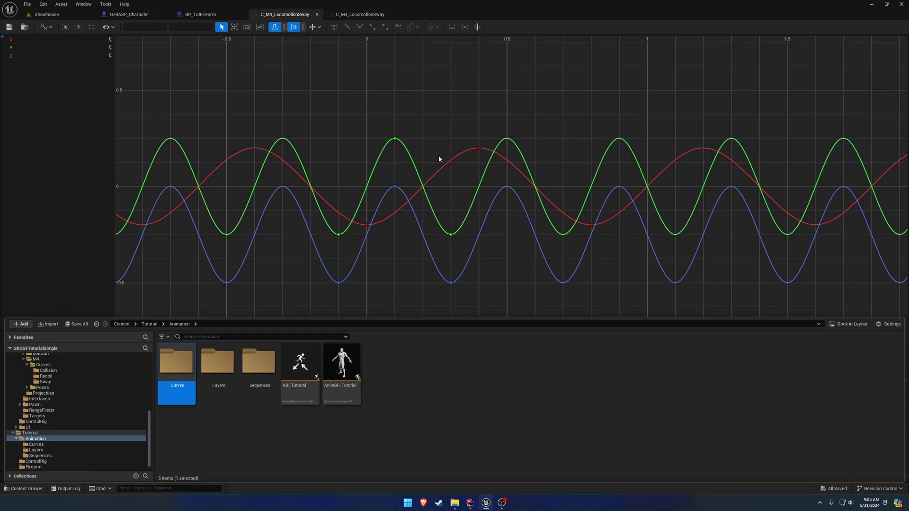
# Paste the two curve assets into the new Curves folder and rename the rotation copy C_TutFirearm_LocomotionSwayRotation.
pyautogui.doubleClick(176, 374)
pyautogui.hotkey('ctrl', 'v')
pyautogui.click(176, 386)
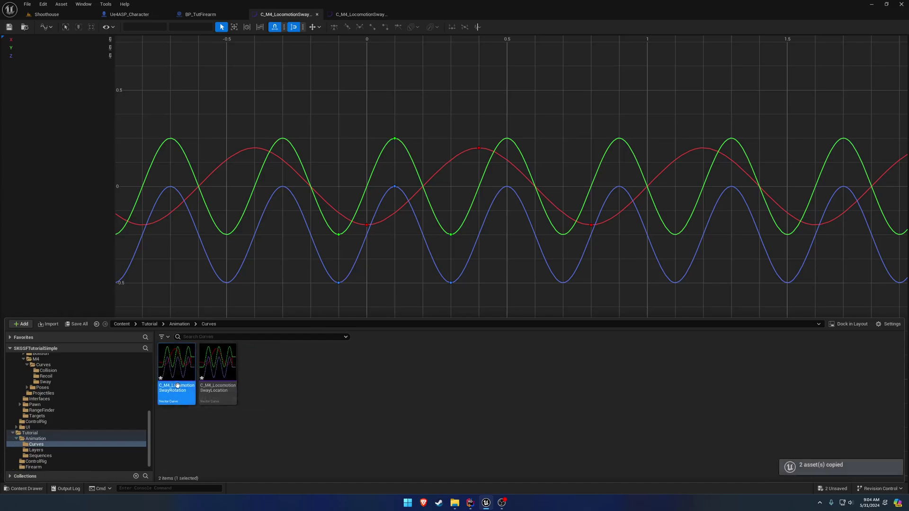
pyautogui.click(176, 388)
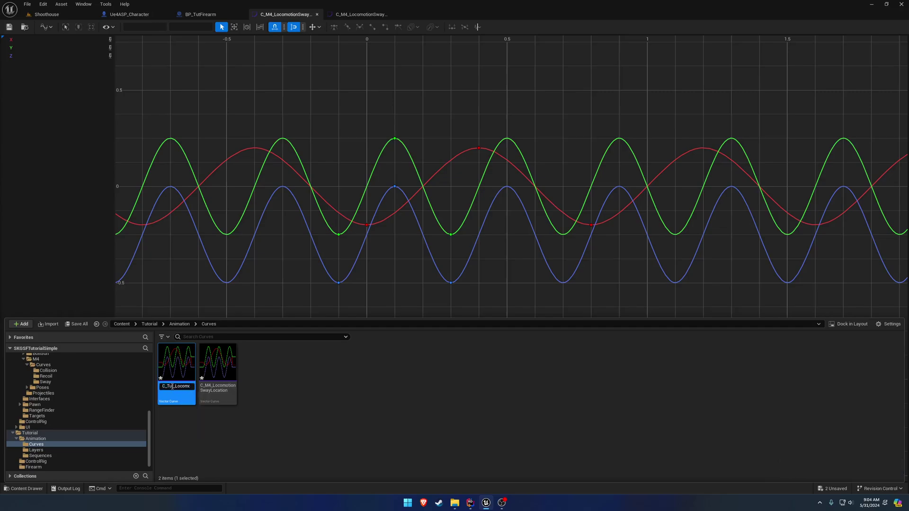
pyautogui.press('Return')
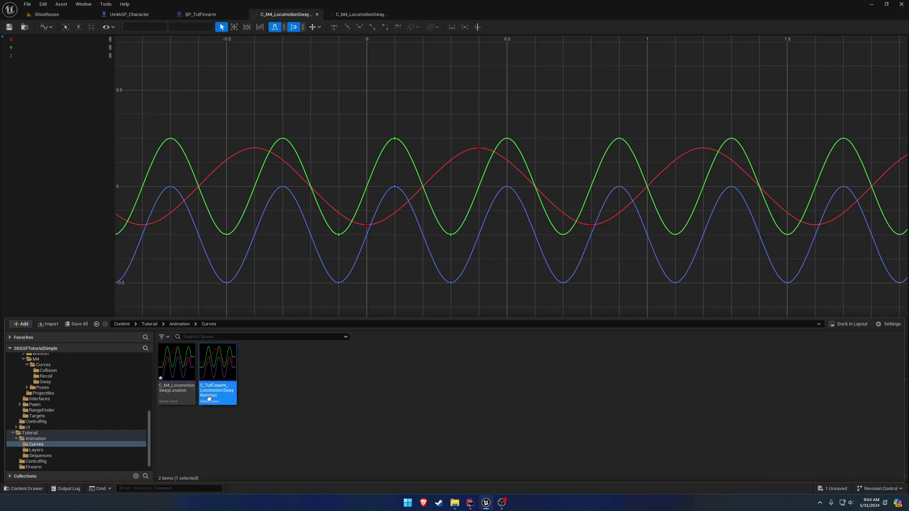
# Rename the copied location curve as C_TutFirearm_LocomotionSwayLocation.
pyautogui.click(173, 386)
pyautogui.click(172, 387)
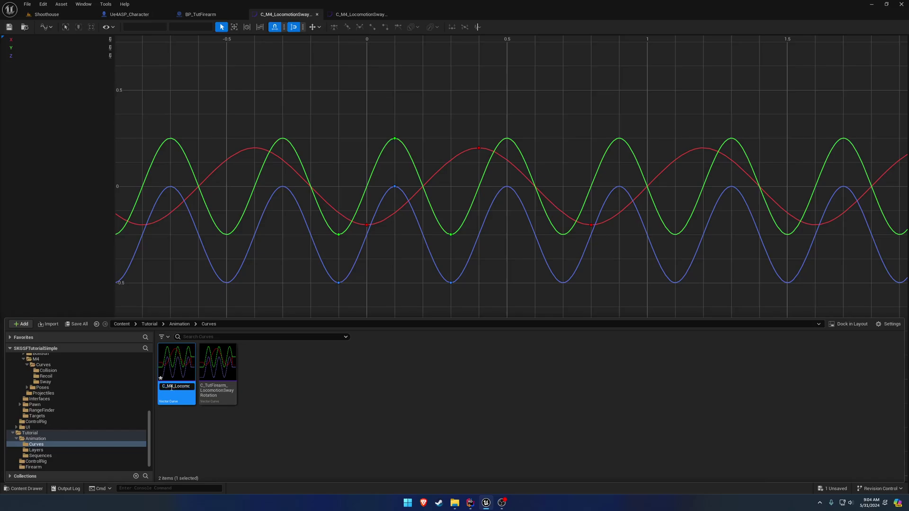
pyautogui.write('C_TutFirearm_LocomotionSwayLocation')
pyautogui.press('Return')
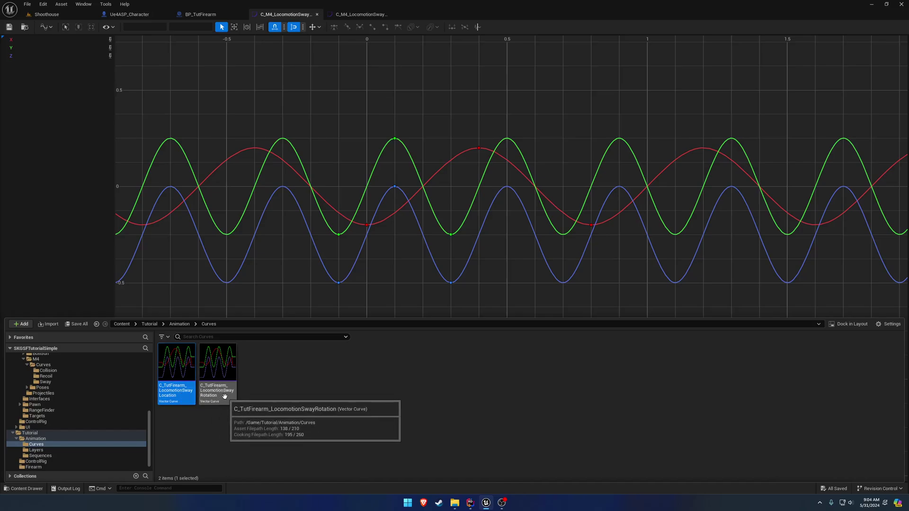
# Close both M4 curve editors and assign C_TutFirearm_LocomotionSwayLocation as the movement sway Location Settings curve of SKGProceduralAnim.
pyautogui.click(317, 15)
pyautogui.click(318, 15)
pyautogui.click(877, 336)
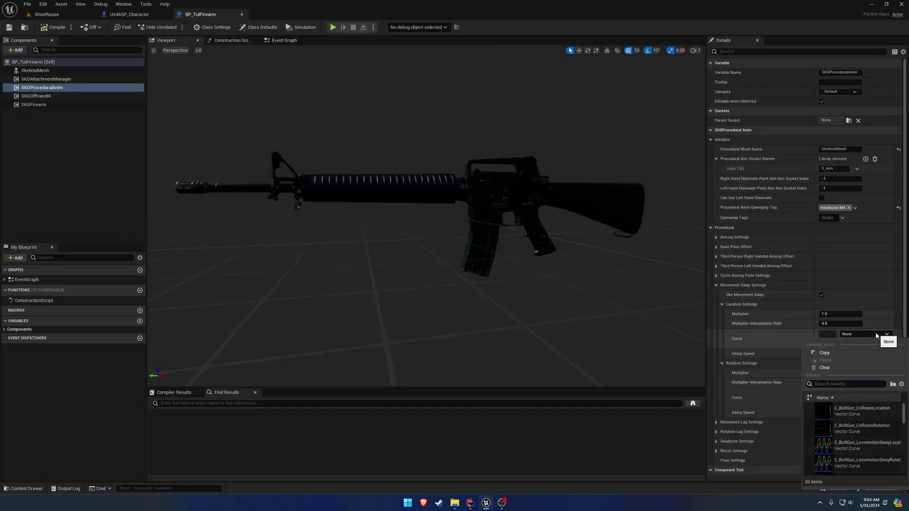
pyautogui.write('tut')
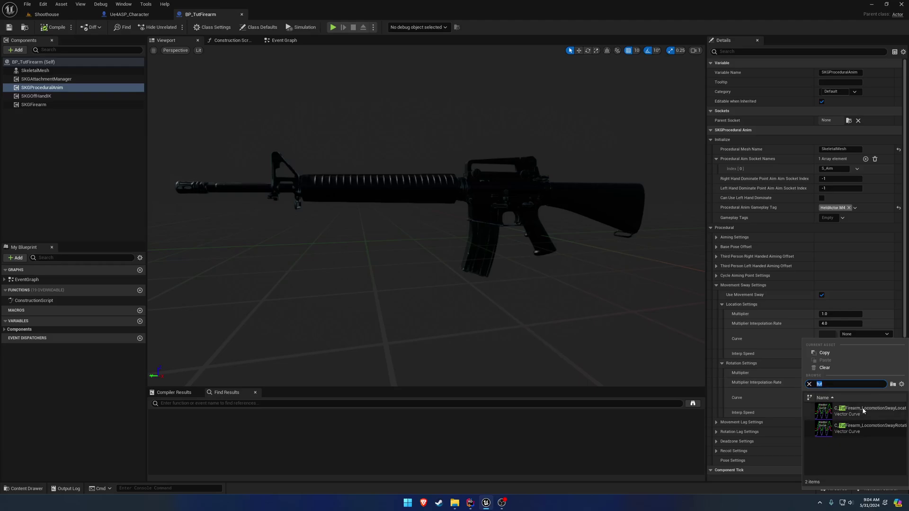
pyautogui.click(862, 412)
# Assign C_TutFirearm_LocomotionSwayRotation as the curve in the movement sway Rotation Settings.
pyautogui.click(868, 394)
pyautogui.write('tut')
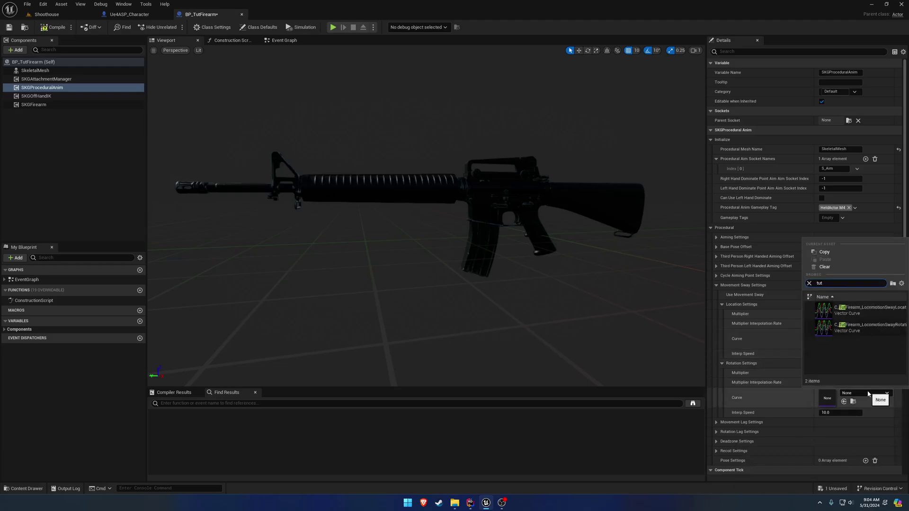
pyautogui.click(855, 327)
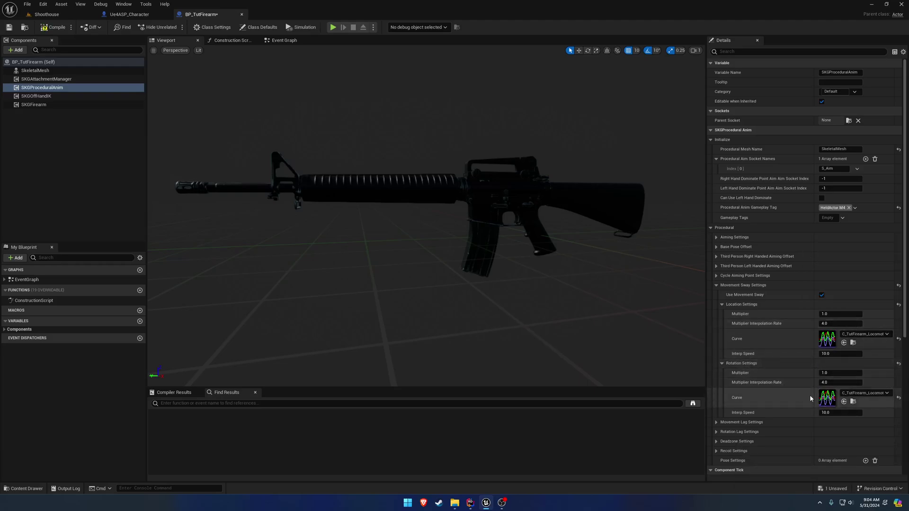
# Compile and save the BP_TutFirearm blueprint, and return to the Shoothouse level.
pyautogui.click(46, 15)
pyautogui.click(48, 27)
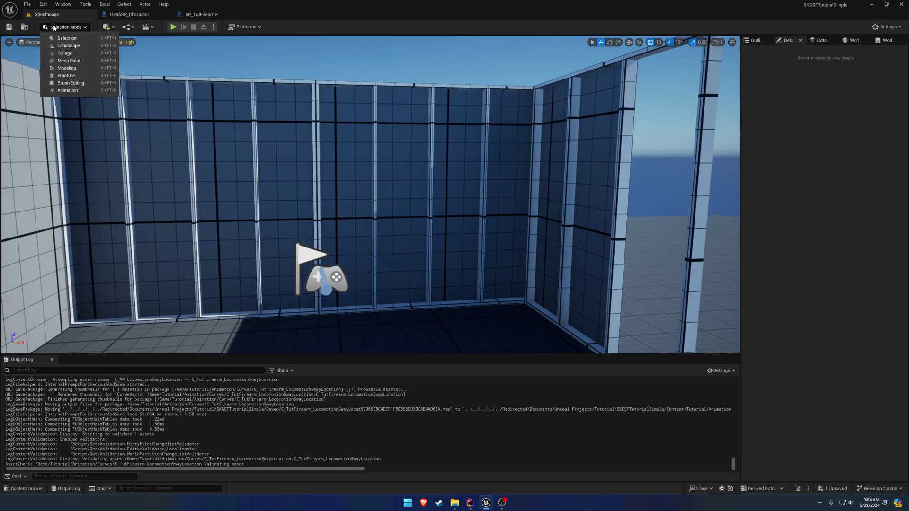
pyautogui.click(196, 16)
pyautogui.click(50, 27)
pyautogui.click(47, 15)
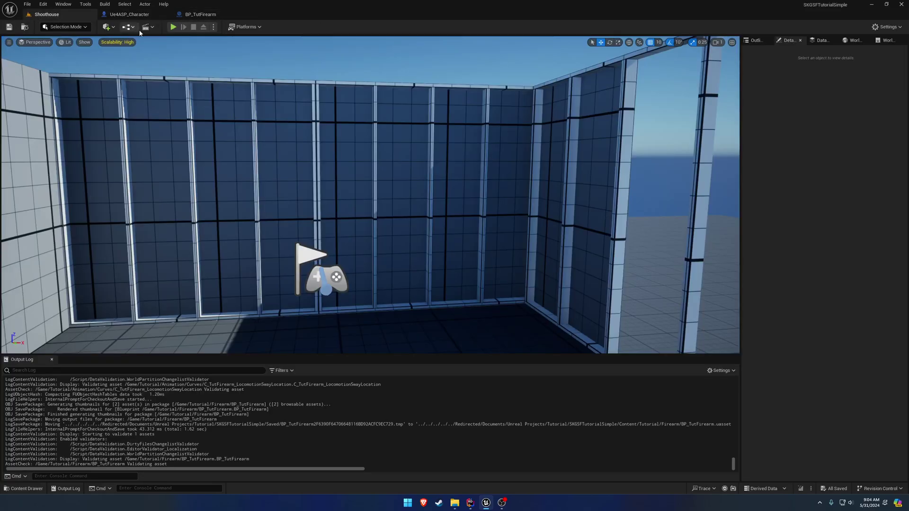
# Play the level and walk back and forth with and without aiming to check the firearm's sway, and end the play session.
pyautogui.click(173, 27)
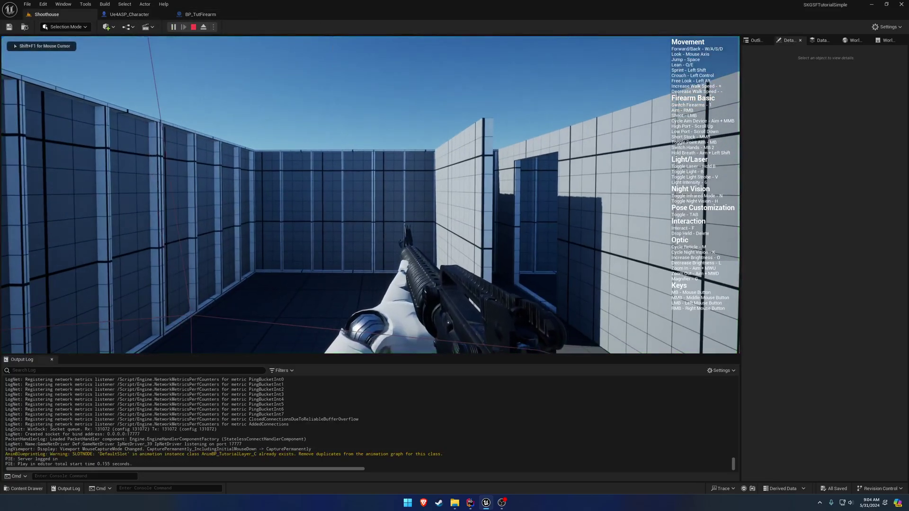
pyautogui.rightClick(370, 194)
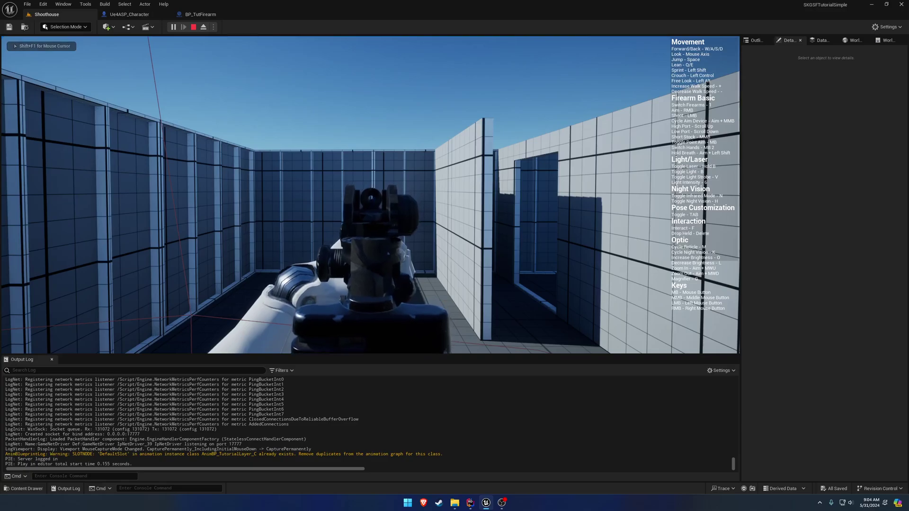
pyautogui.press('w')
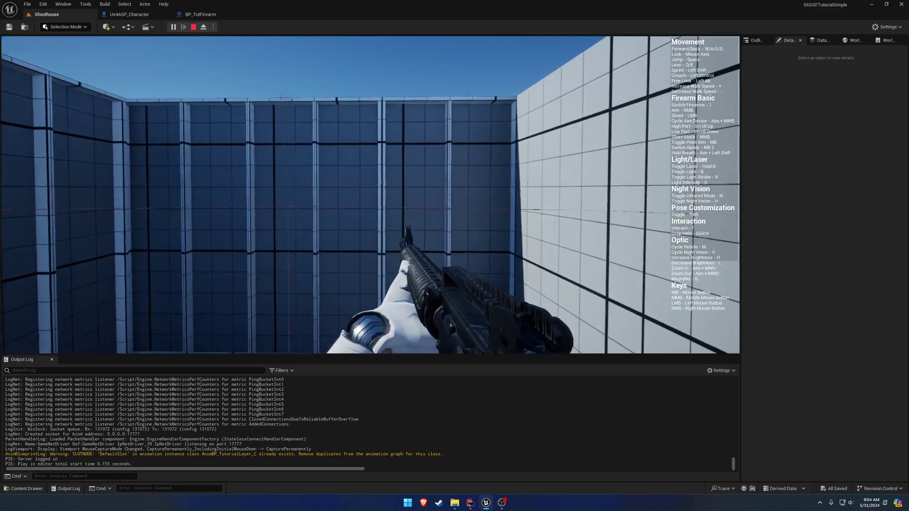
pyautogui.press('s')
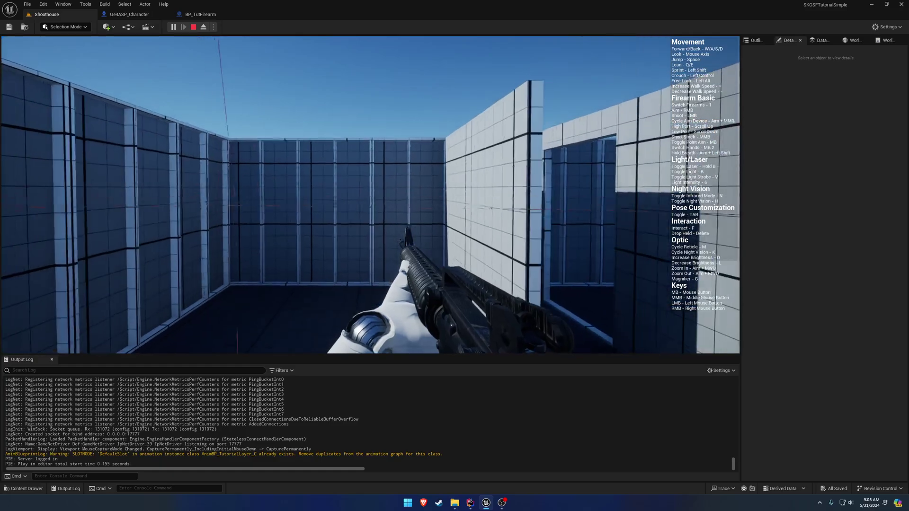
pyautogui.rightClick(370, 195)
pyautogui.press('w')
pyautogui.press('s')
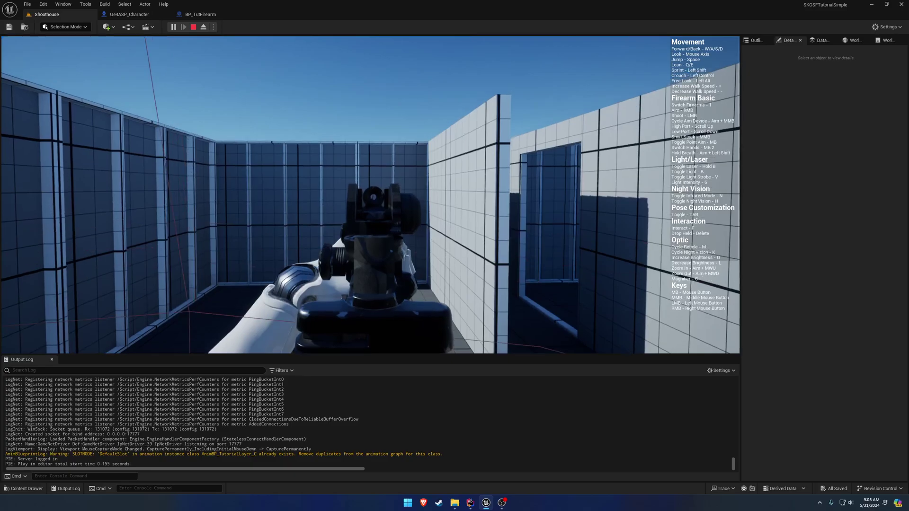
pyautogui.rightClick(370, 195)
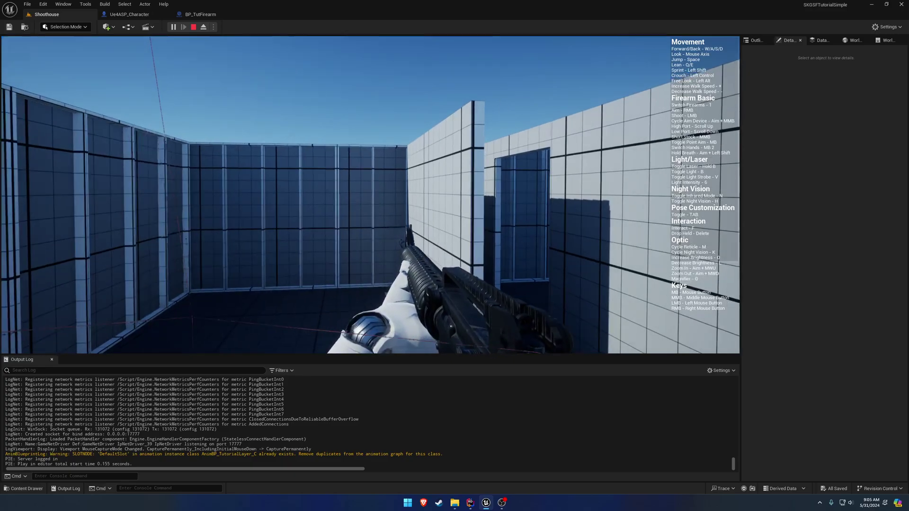
pyautogui.press('Escape')
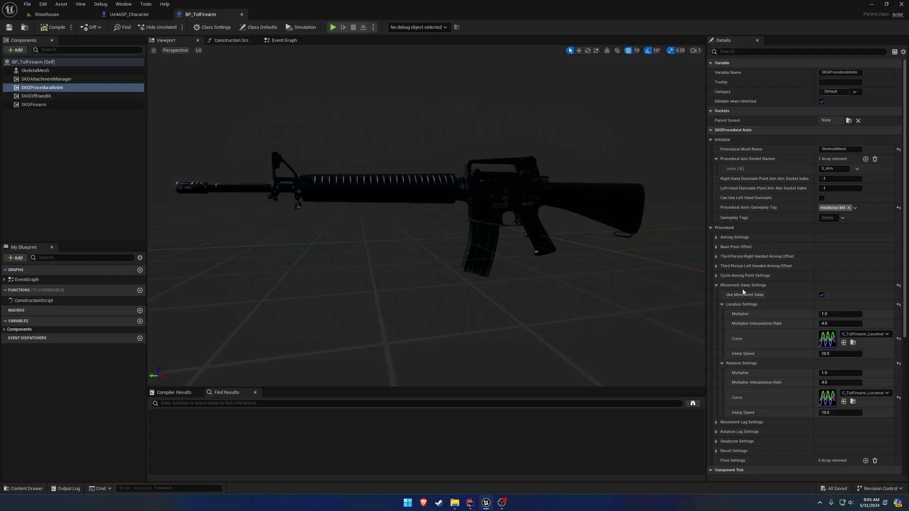
# Open the assigned C_TutFirearm_LocomotionSwayLocation curve from BP_TutFirearm and dock its editor beside the other open assets.
pyautogui.click(853, 343)
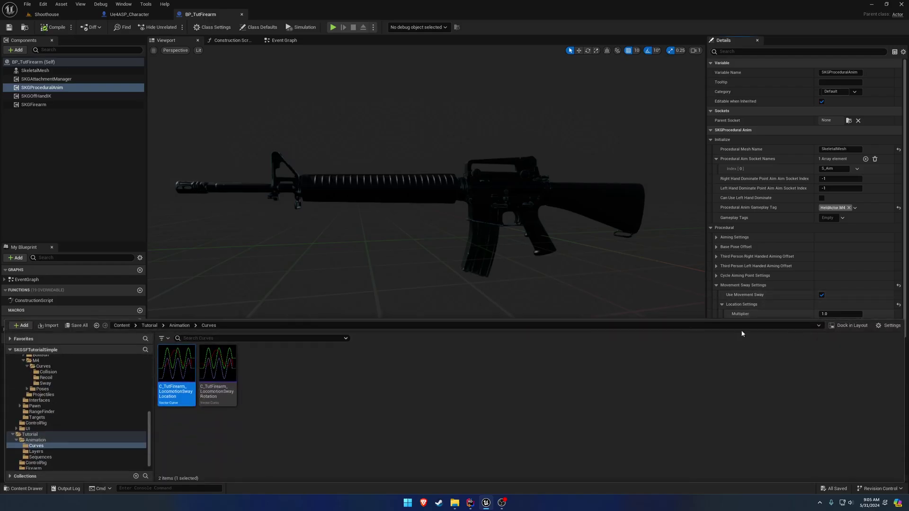
pyautogui.doubleClick(192, 368)
pyautogui.moveTo(337, 104); pyautogui.dragTo(284, 14)
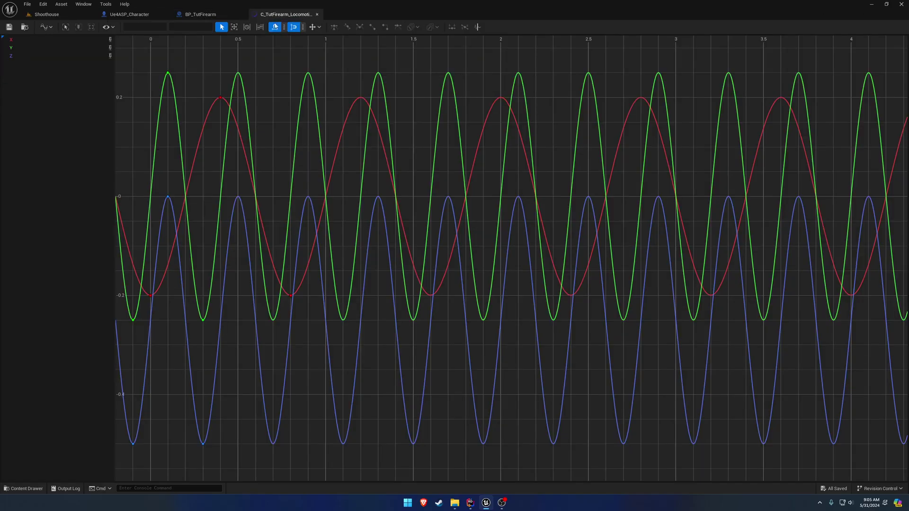
pyautogui.scroll(-5, 317, 227)
pyautogui.scroll(11, 318, 228)
pyautogui.scroll(-9, 319, 227)
pyautogui.click(44, 27)
pyautogui.click(61, 52)
pyautogui.click(44, 27)
pyautogui.click(61, 36)
# Raise the Y curve's key at time 0.1 to a value of about 1.225.
pyautogui.scroll(-6, 378, 223)
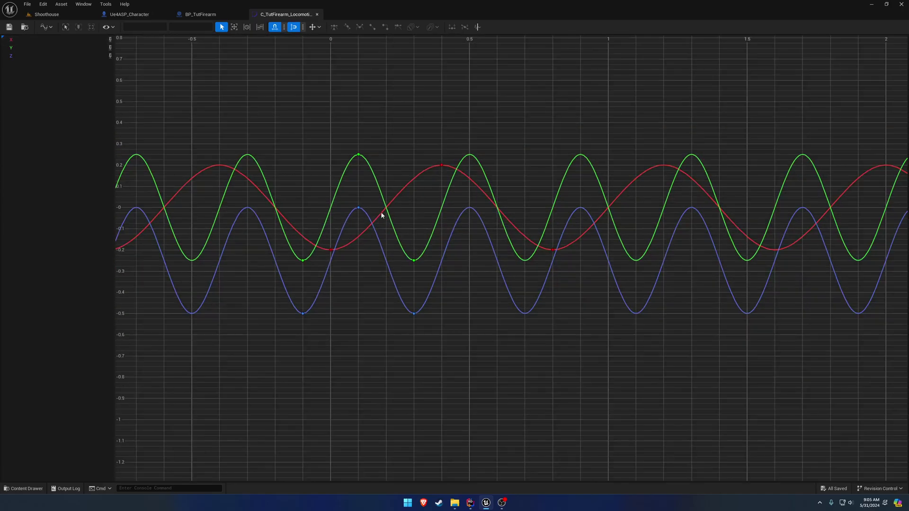
pyautogui.moveTo(454, 244); pyautogui.dragTo(482, 270, button='right')
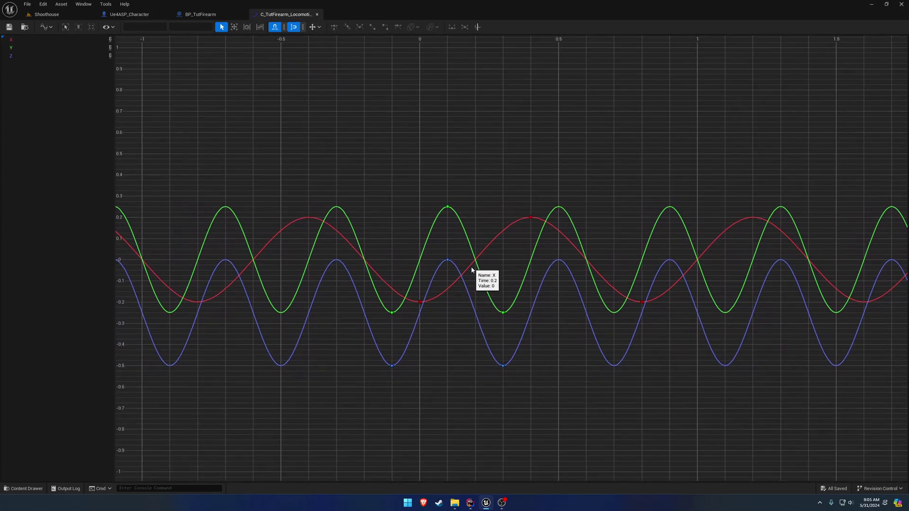
pyautogui.click(448, 208)
pyautogui.moveTo(448, 209); pyautogui.dragTo(466, 267, button='right')
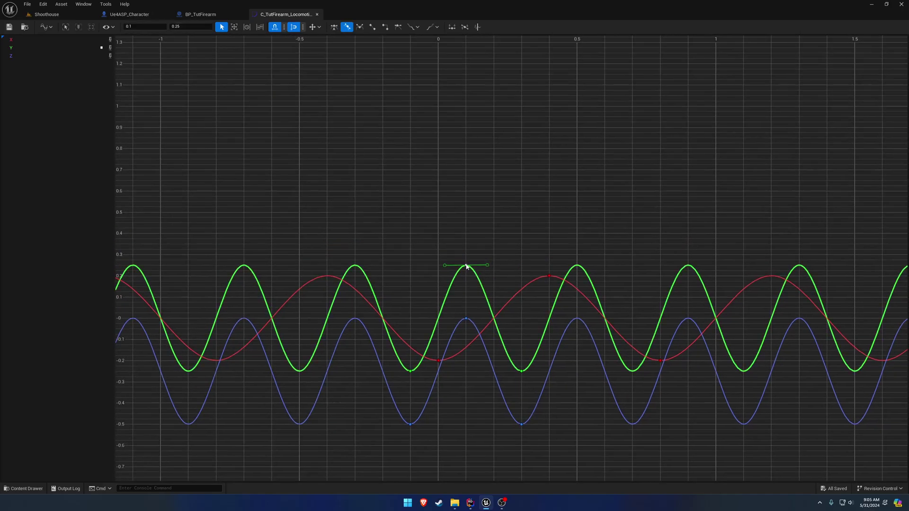
pyautogui.moveTo(466, 267); pyautogui.dragTo(466, 58)
# Play the Shoothouse level to check the exaggerated Y sway, end the session and return to the location curve.
pyautogui.click(45, 14)
pyautogui.click(173, 27)
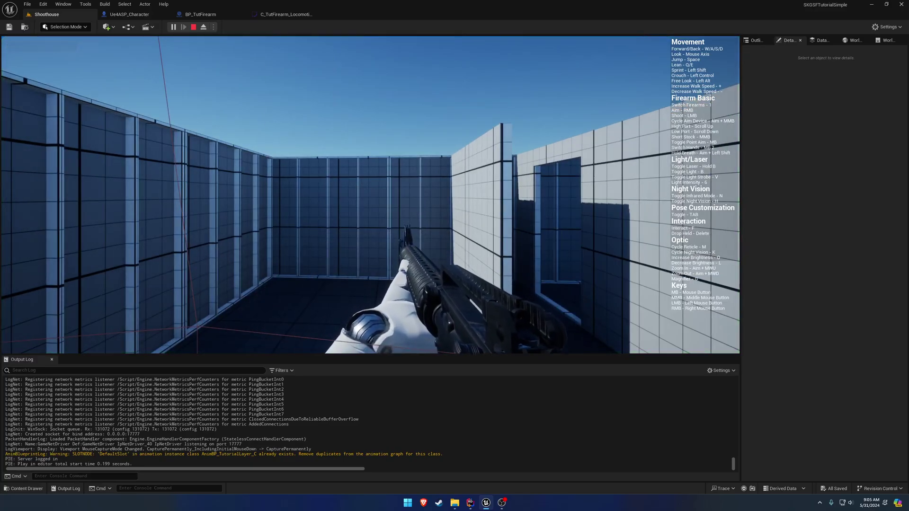
pyautogui.press('Escape')
pyautogui.click(286, 15)
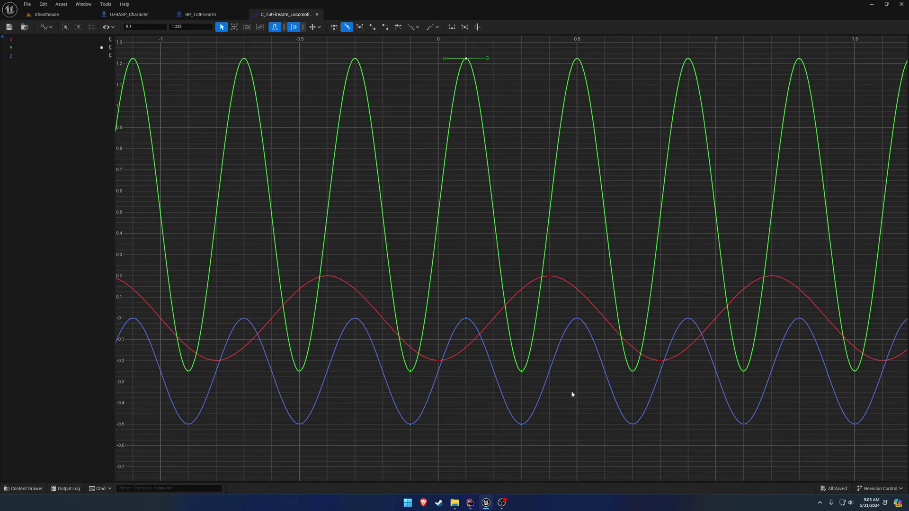
# Lower the Y curve's keys at times -0.1 and 0.3 to a value of -1.625 and save the location curve.
pyautogui.moveTo(508, 342); pyautogui.dragTo(508, 342)
pyautogui.scroll(-1, 526, 375)
pyautogui.moveTo(553, 390); pyautogui.dragTo(530, 338, button='right')
pyautogui.moveTo(529, 338); pyautogui.dragTo(383, 306)
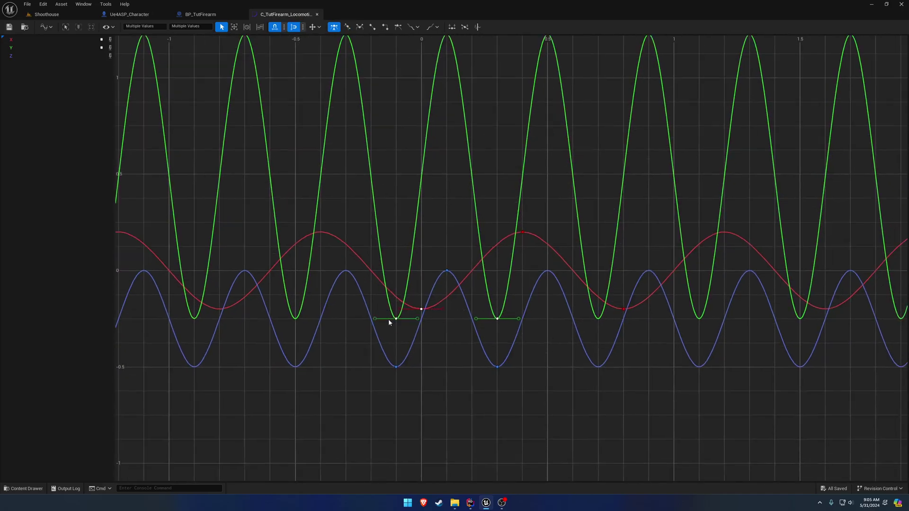
pyautogui.scroll(-4, 393, 322)
pyautogui.moveTo(437, 336); pyautogui.dragTo(432, 284, button='right')
pyautogui.click(460, 270)
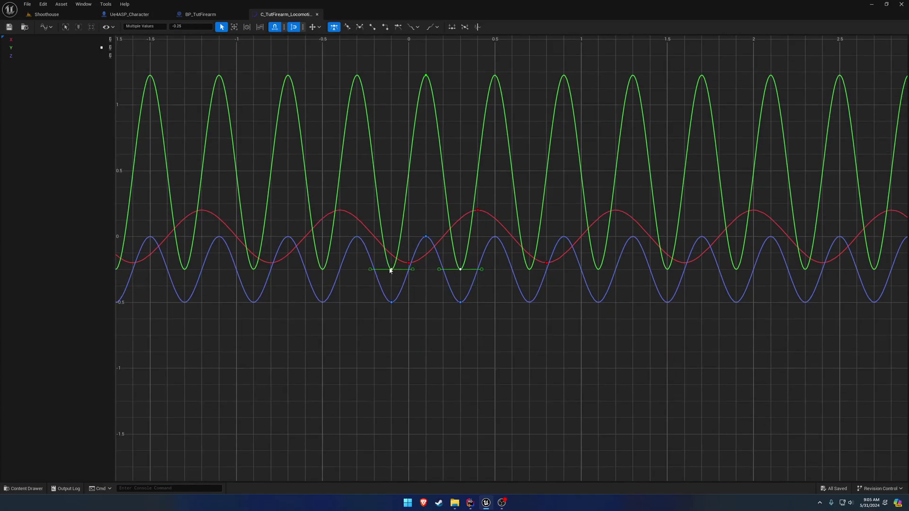
pyautogui.moveTo(460, 270); pyautogui.dragTo(461, 450)
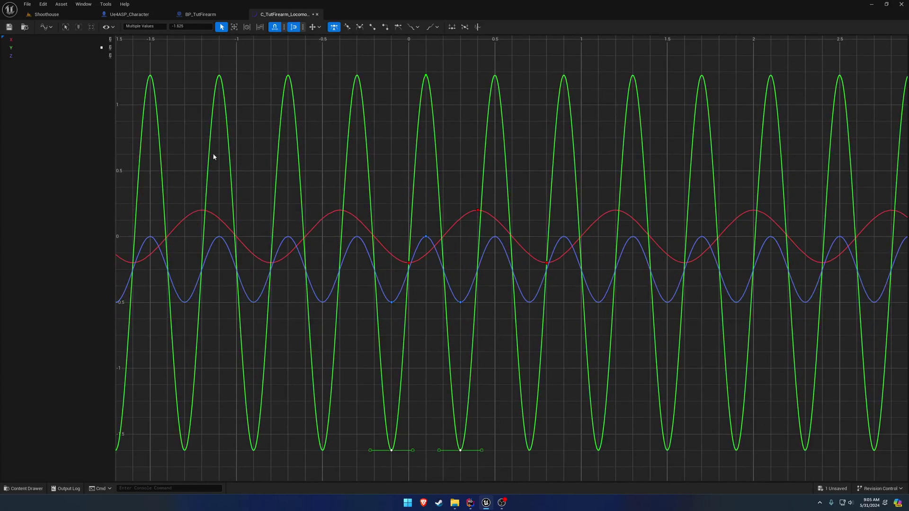
pyautogui.click(9, 27)
# Play the Shoothouse level and aim the firearm to check the larger Y sway, and end the play session.
pyautogui.click(47, 14)
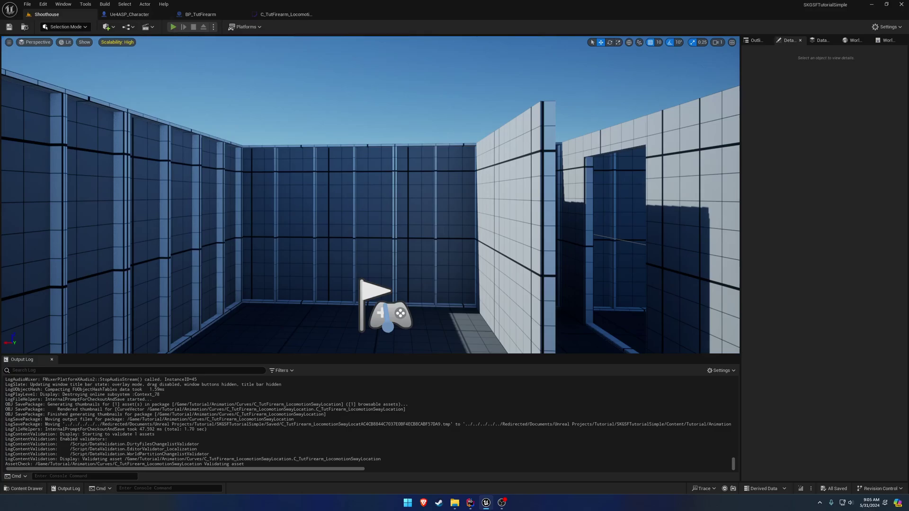
pyautogui.hotkey('alt', 'p')
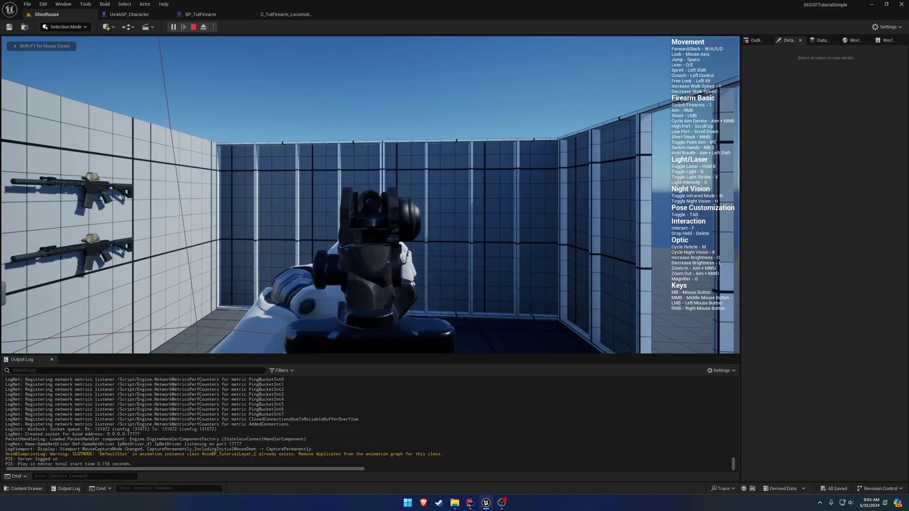
pyautogui.press('Escape')
# Undo the Y key moves in the locomotion sway location curve, save it and close its editor.
pyautogui.click(286, 14)
pyautogui.hotkey('ctrl', 'z')
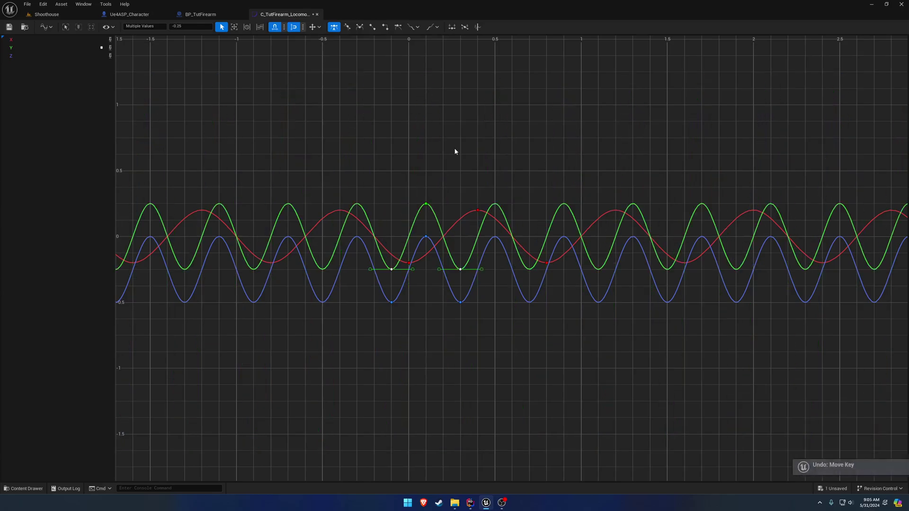
pyautogui.scroll(3, 435, 187)
pyautogui.click(10, 27)
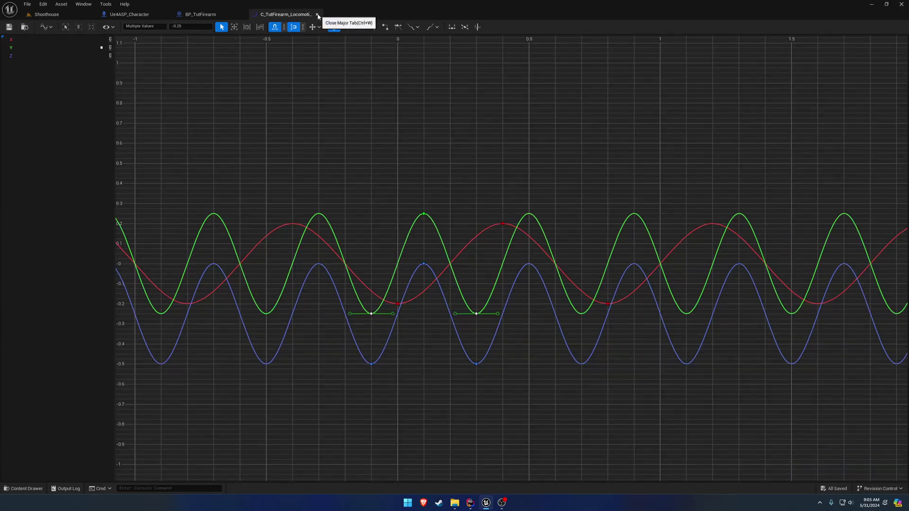
pyautogui.click(317, 14)
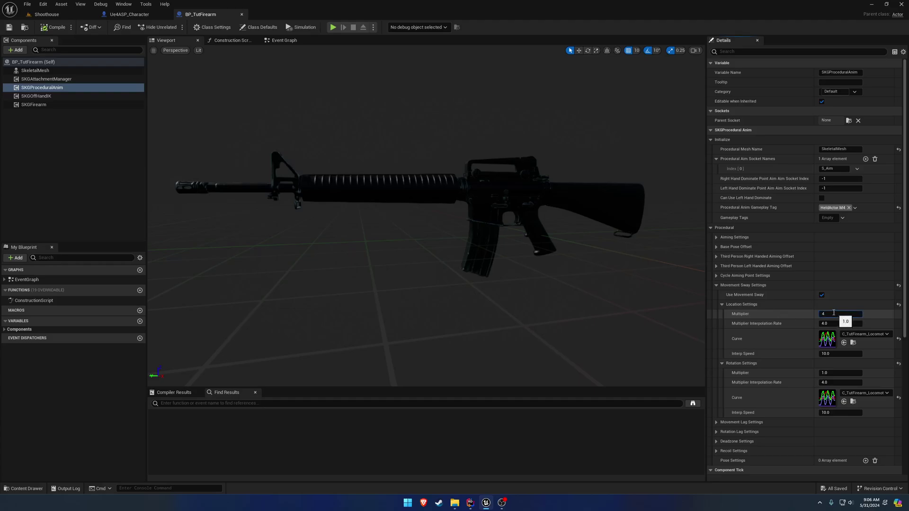
# Play the Shoothouse level with the location sway multiplier of 4, check the sway with and without aiming, and return to BP_TutFirearm.
pyautogui.click(81, 16)
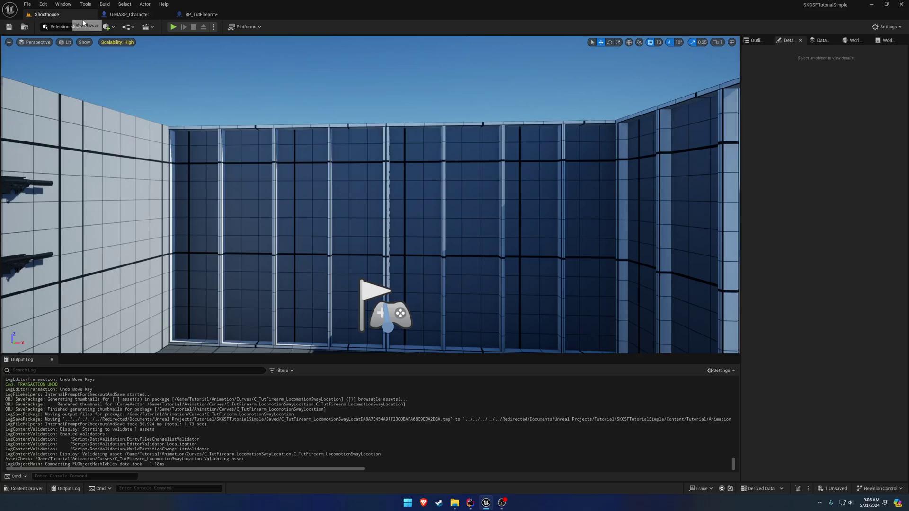
pyautogui.click(173, 26)
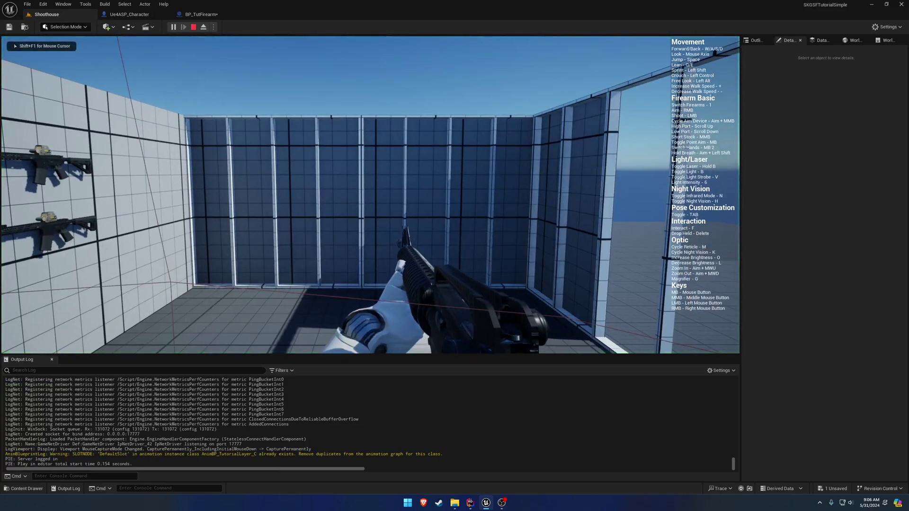
pyautogui.rightClick(370, 195)
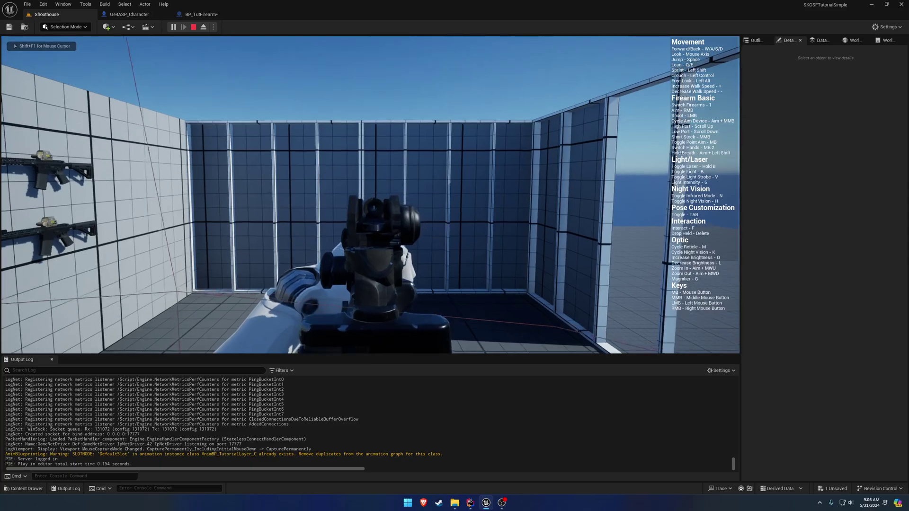
pyautogui.moveTo(454, 195)
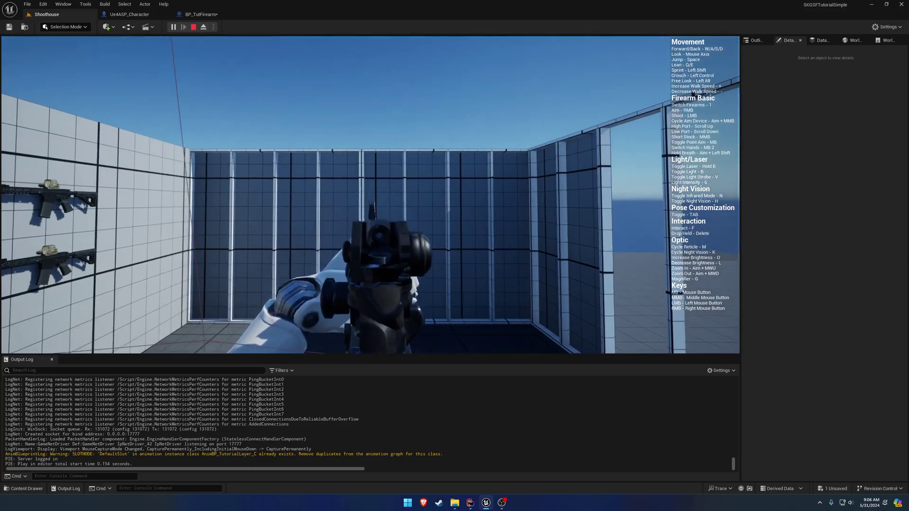
pyautogui.rightClick(455, 195)
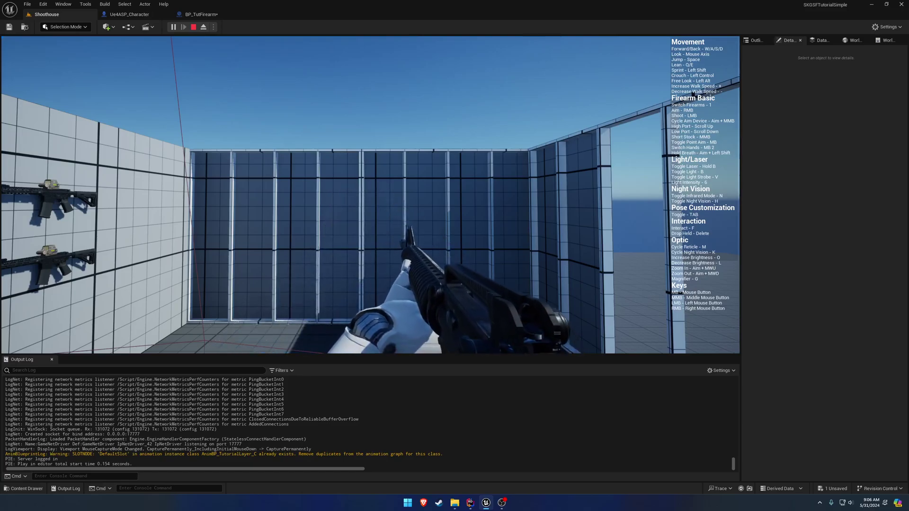
pyautogui.press('Escape')
pyautogui.click(201, 14)
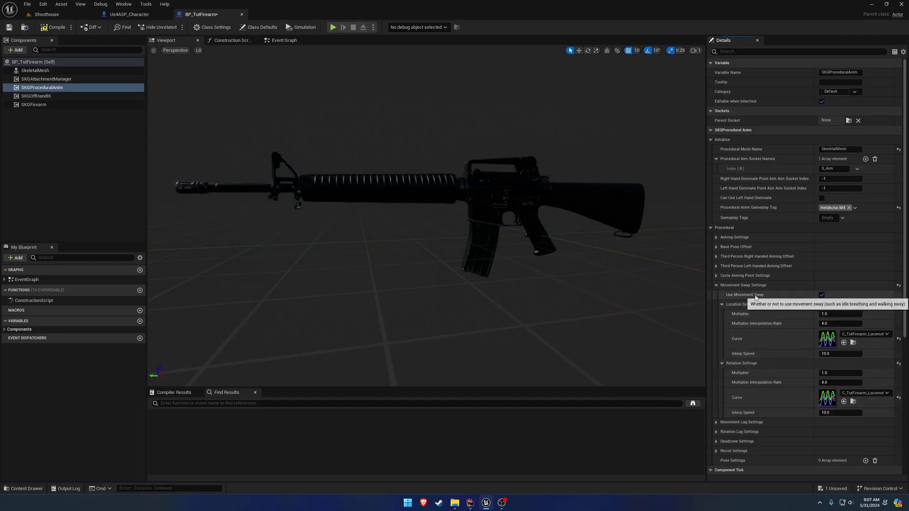
# Test toggling Use Movement Sway by compiling BP_TutFirearm and playing the Shoothouse level while aiming, and restore the option.
pyautogui.click(822, 295)
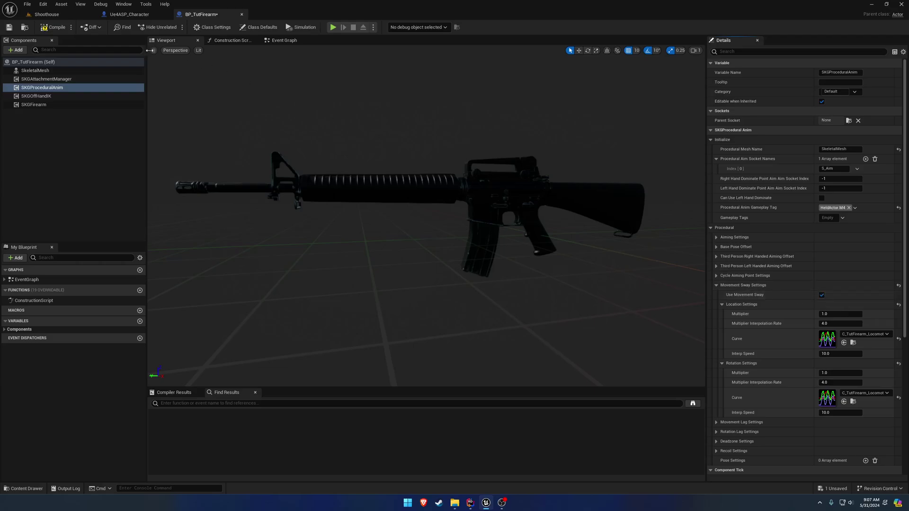
pyautogui.click(53, 27)
pyautogui.click(59, 15)
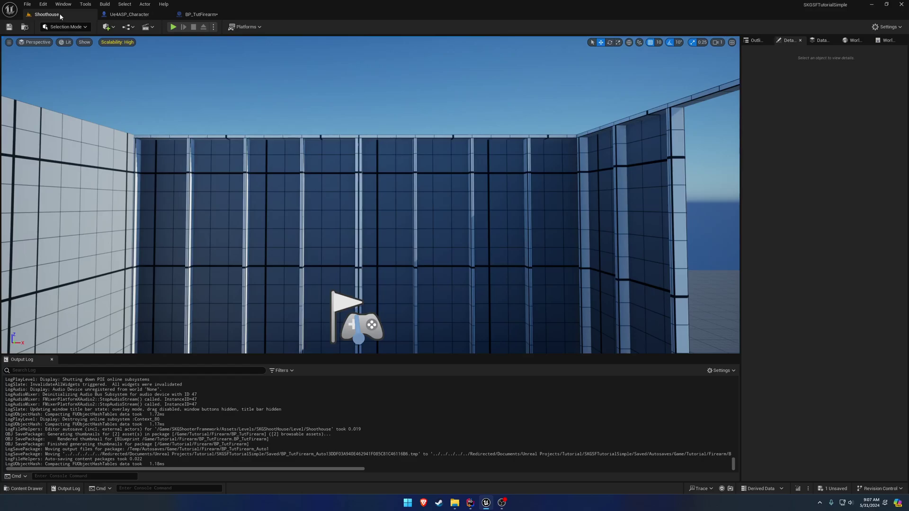
pyautogui.click(172, 27)
pyautogui.rightClick(371, 195)
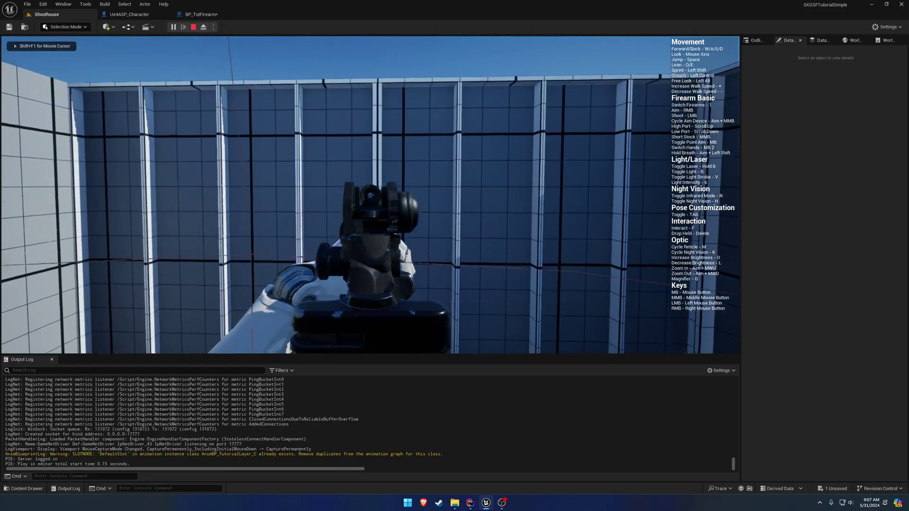
pyautogui.press('Escape')
pyautogui.click(822, 295)
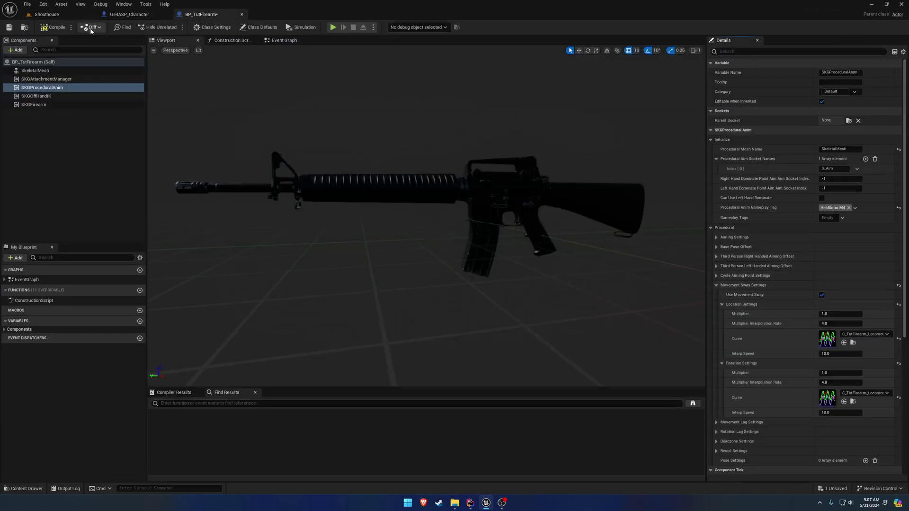